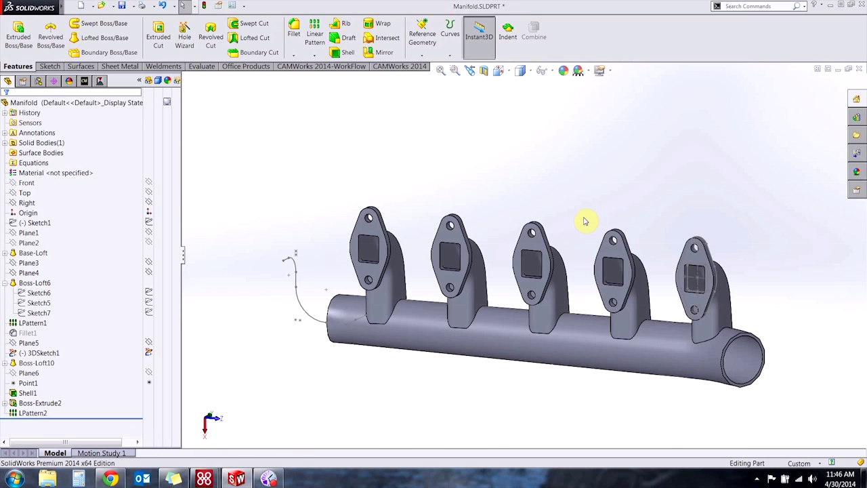
Step: Roll the feature history back to just before Shell1
middle_click_drag(585, 221, 519, 208)
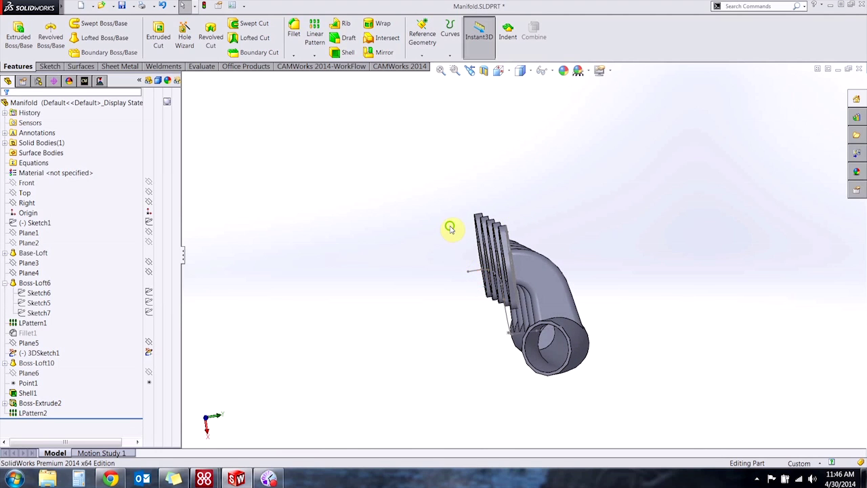
middle_click_drag(450, 228, 503, 236)
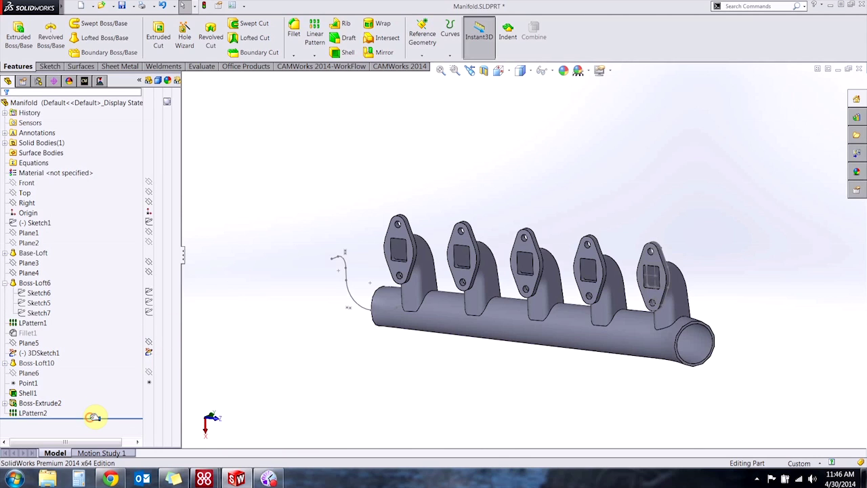
left_click_drag(93, 417, 84, 387)
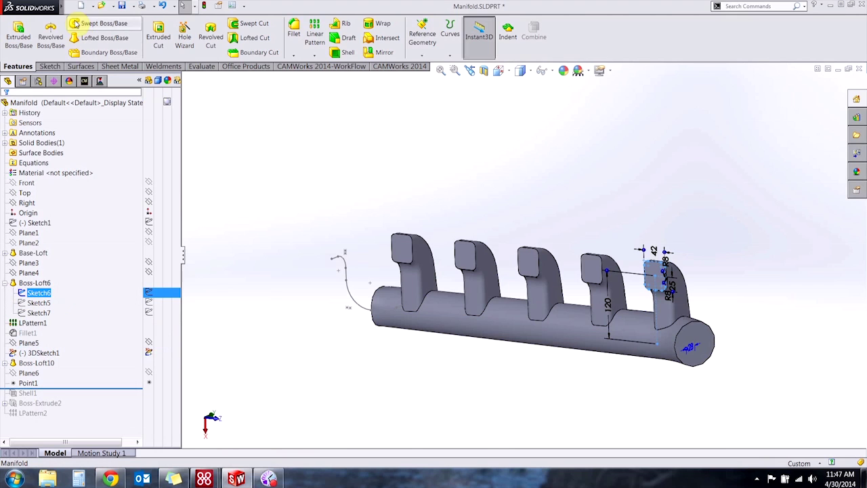
Step: Copy Sketch6, the rounded rectangular profile of the branch loft, and paste it onto Plane6
left_click(88, 7)
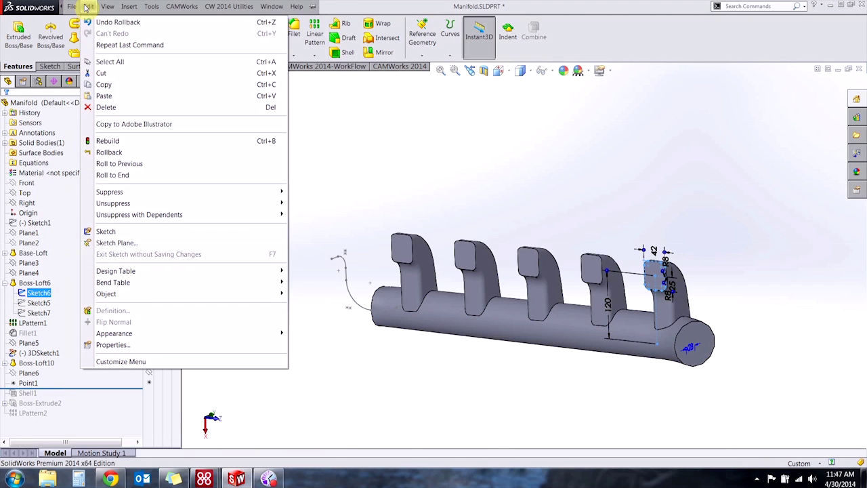
left_click(102, 85)
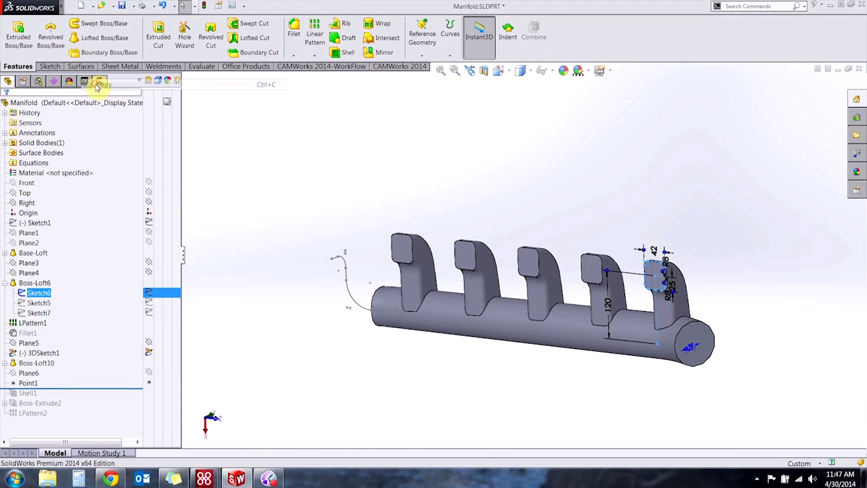
left_click(240, 359)
left_click(29, 373)
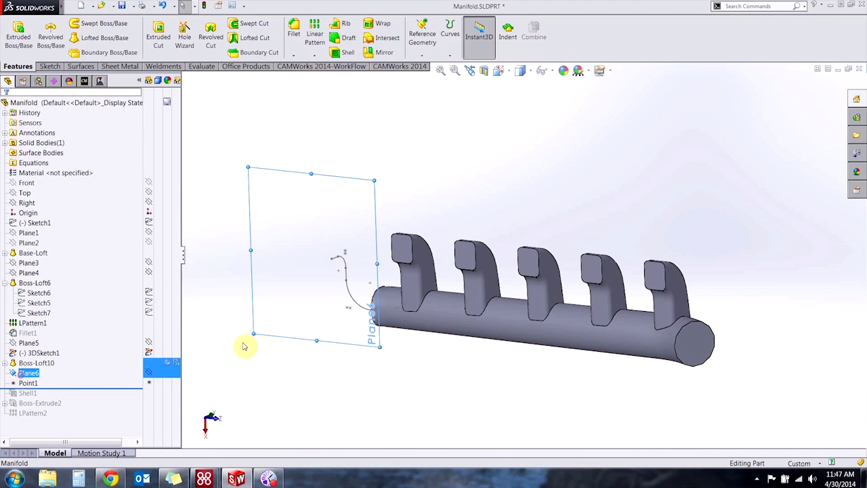
left_click(75, 6)
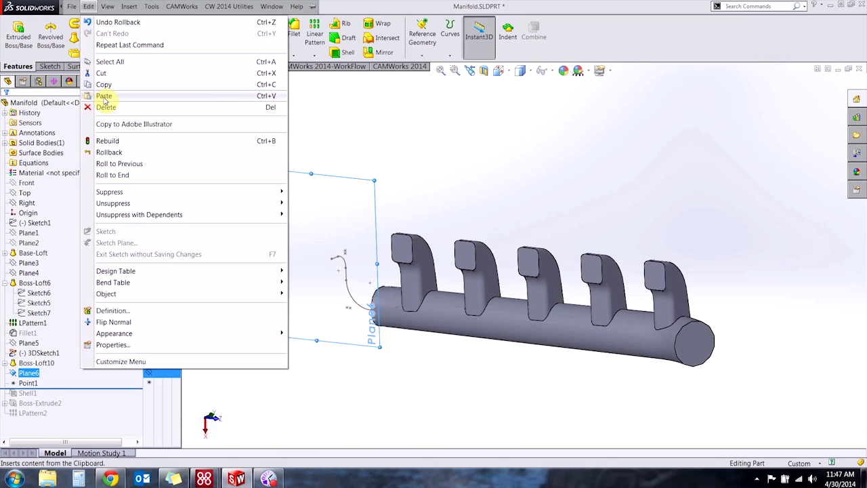
left_click(258, 99)
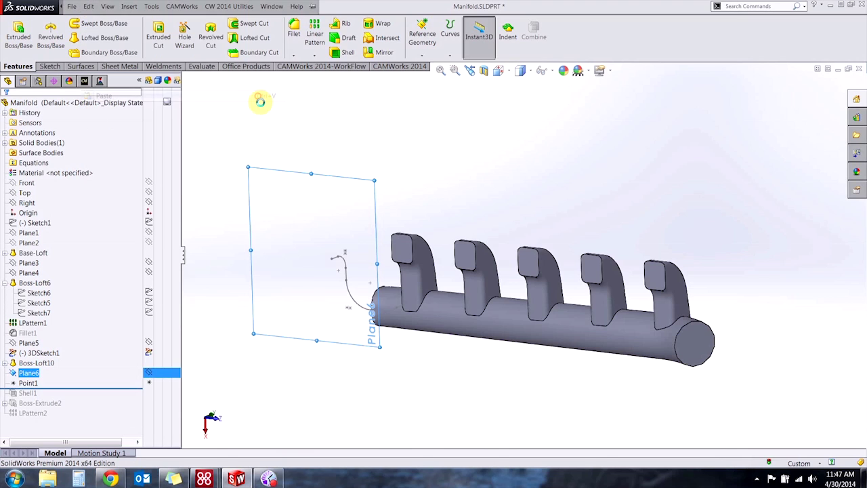
left_click(321, 297)
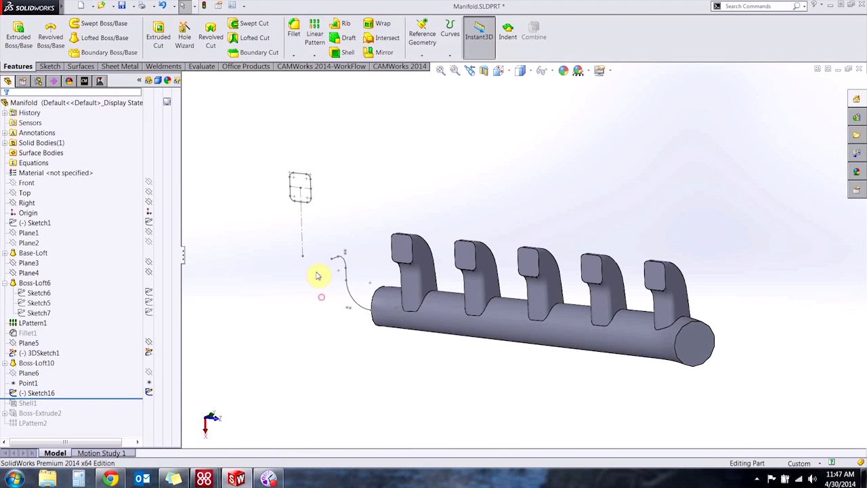
Step: Edit the pasted sketch and delete the vertical centerline carrying the 120 dimension
left_click(302, 230)
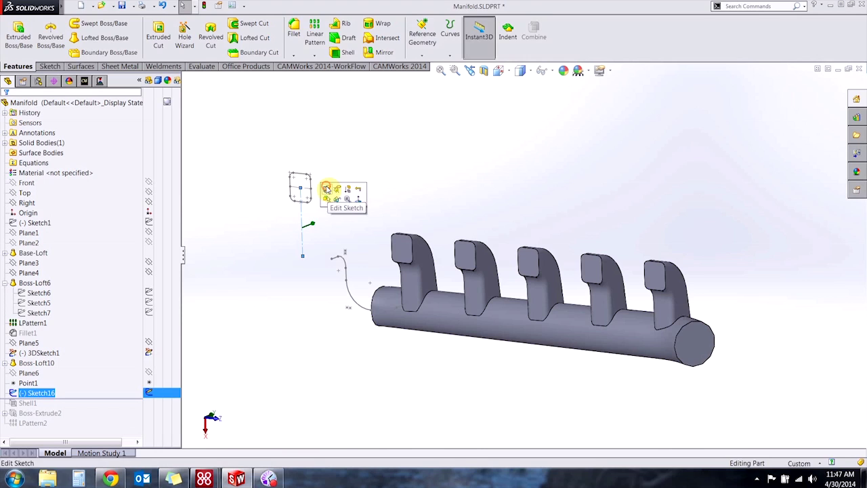
left_click(327, 189)
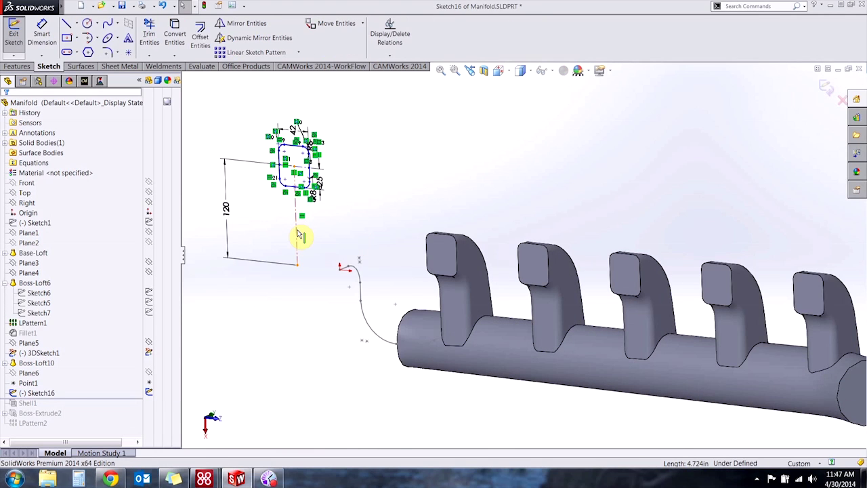
left_click(298, 235)
key("Delete")
key("Return")
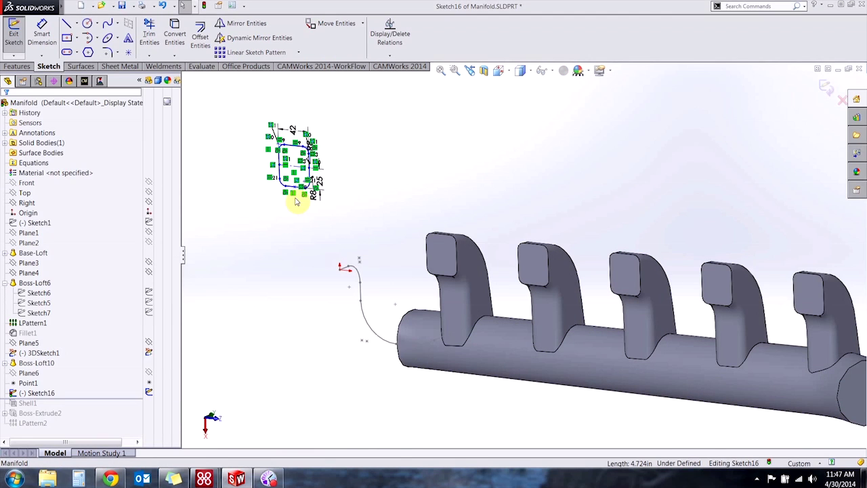
Step: Attach the midpoint of the pasted profile's lower edge to the free end of the 3D path and exit the sketch
left_click_drag(297, 193, 348, 275)
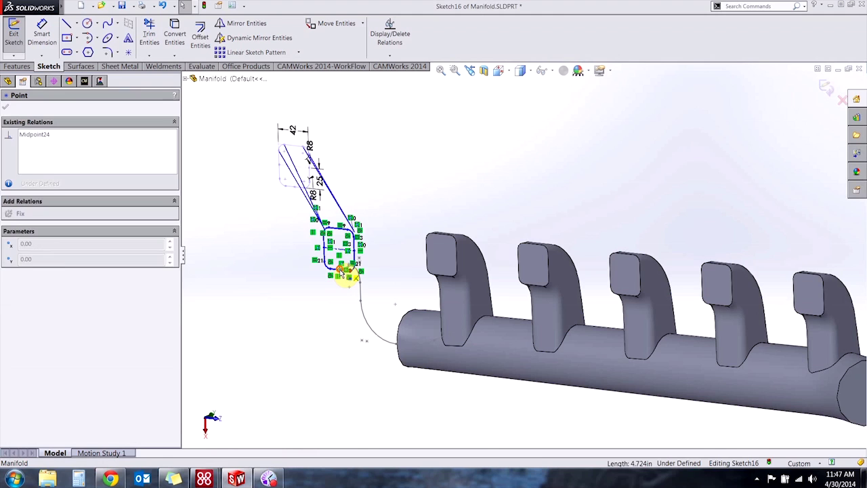
left_click(335, 308)
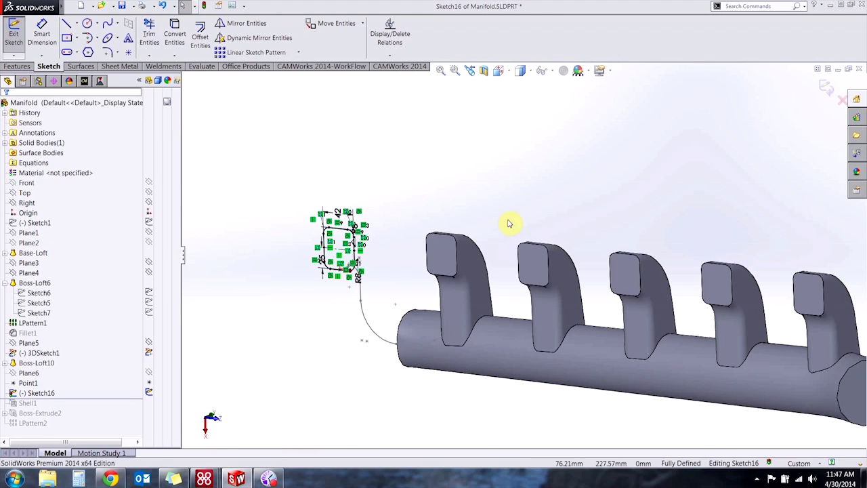
left_click(825, 89)
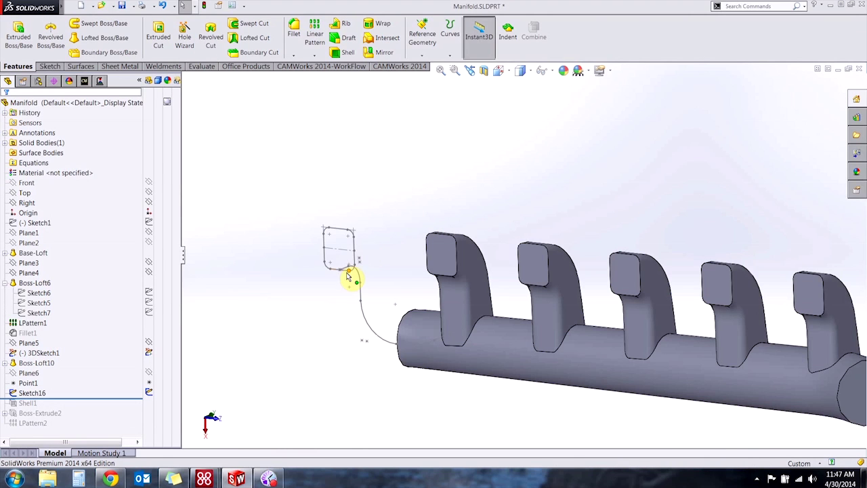
Step: Loft from the pipe's end face to the pasted rectangular profile, using 3DSketch1 as the centerline and aligning the profile connectors
left_click(343, 309)
middle_click_drag(333, 303, 381, 307)
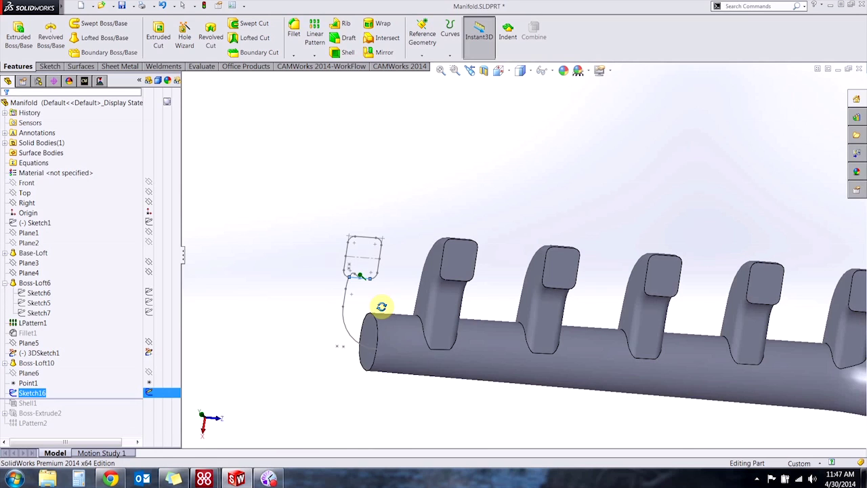
left_click(380, 342, "ctrl")
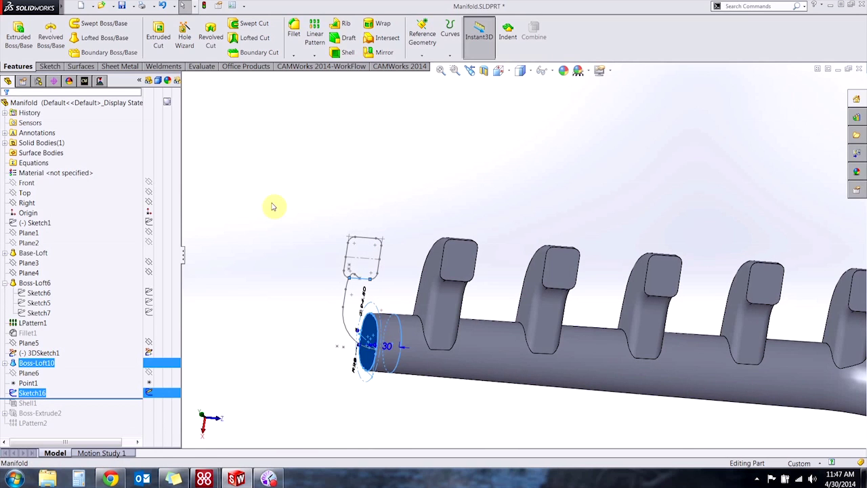
left_click(105, 38)
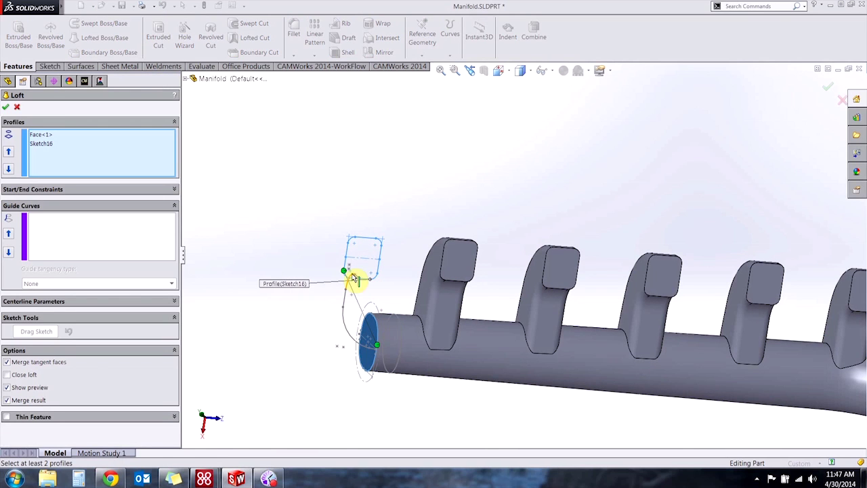
left_click_drag(374, 283, 351, 282)
left_click(66, 301)
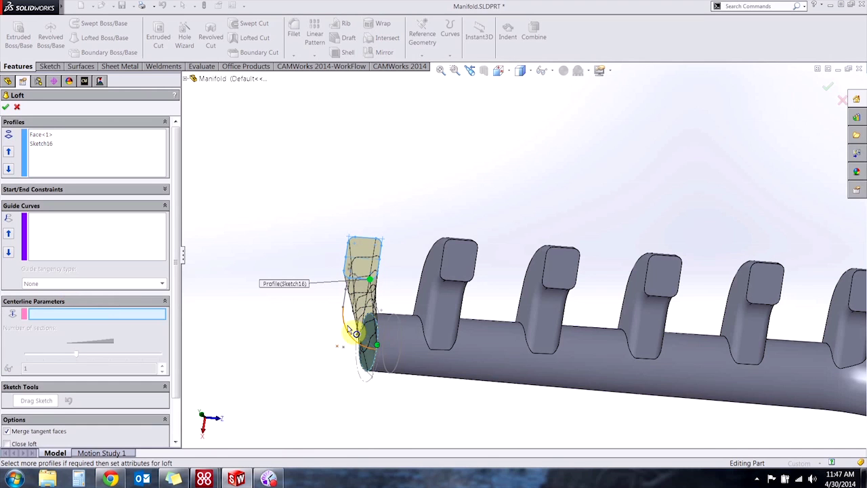
left_click(387, 325)
mouse_move(397, 284)
middle_mouse_down()
mouse_move(359, 271)
mouse_move(435, 255)
middle_mouse_up()
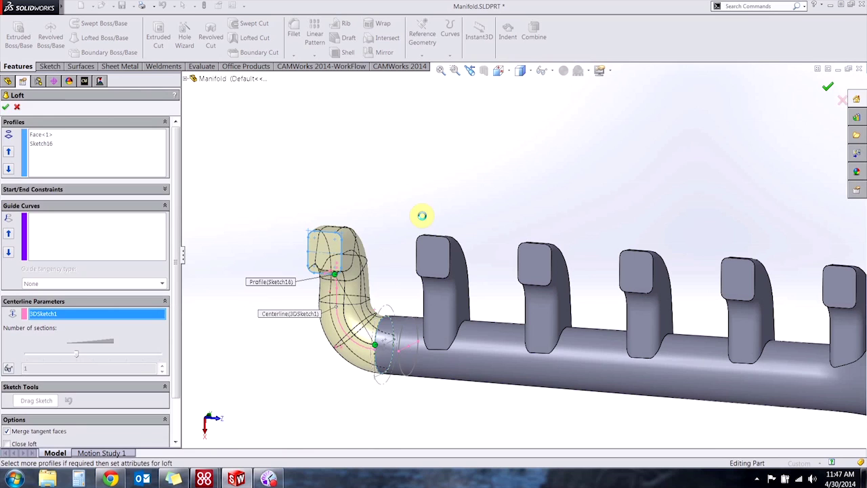
left_click(400, 237)
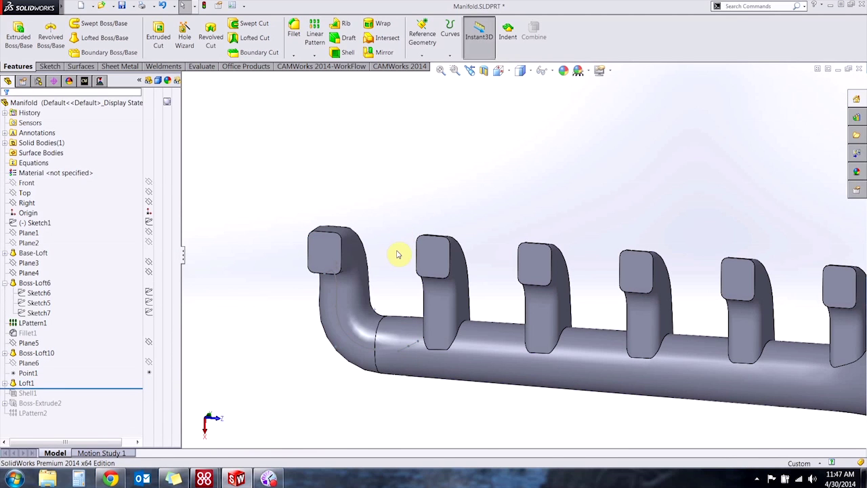
Step: Roll the history forward to the end and add the new elbow's rectangular end face to Shell1's removed faces
left_click_drag(80, 390, 74, 419)
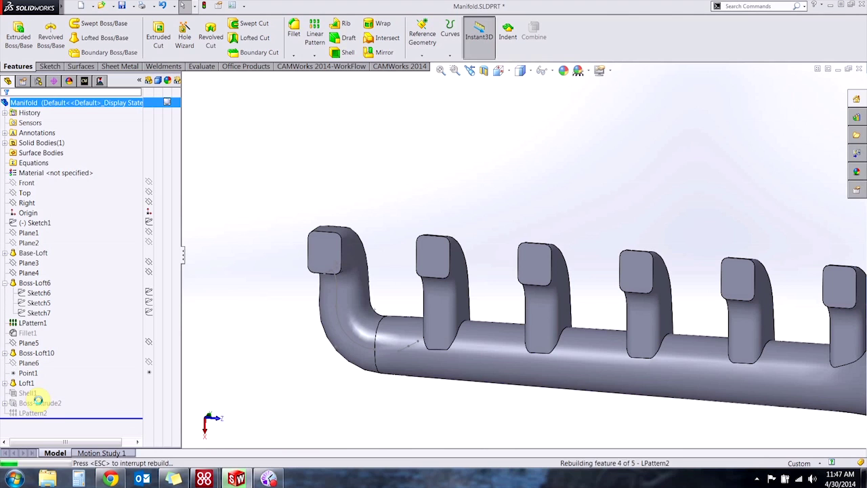
left_click(21, 393)
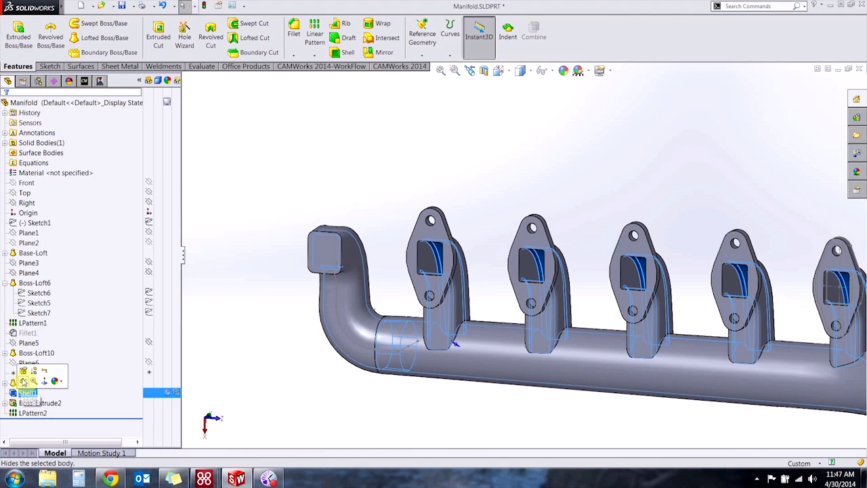
left_click(25, 377)
left_click(324, 253)
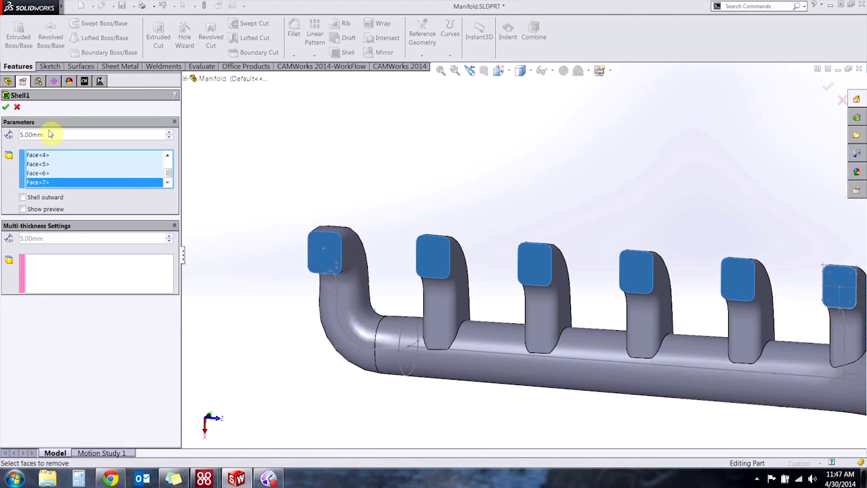
left_click(5, 107)
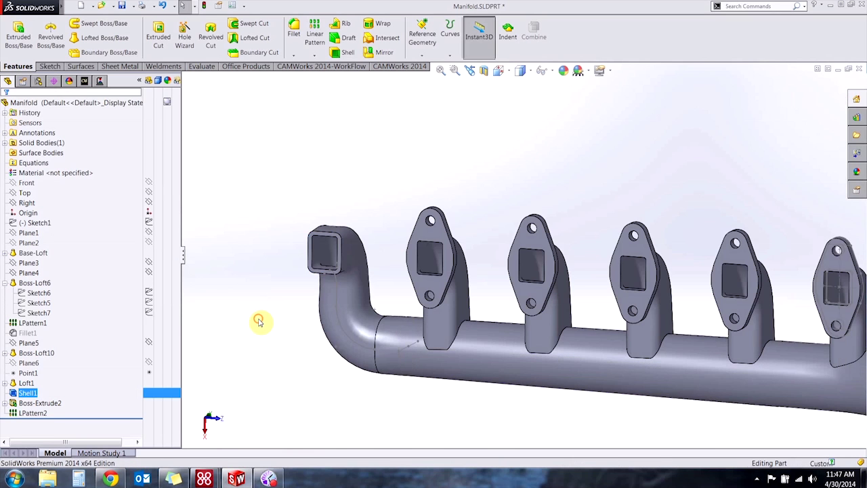
Step: Create a derived sketch of the flange profile Sketch14 on the hollow elbow's rectangular end face
scroll(505, 359, "down", 2)
middle_click_drag(506, 359, 456, 342, "ctrl")
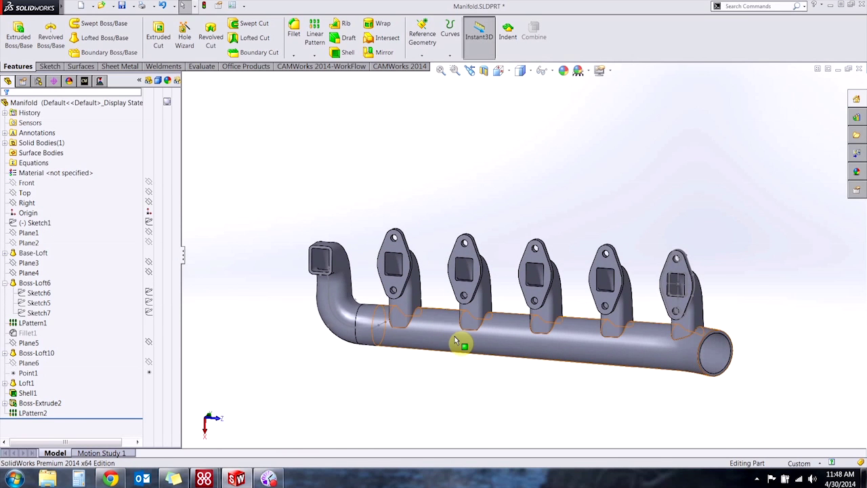
scroll(456, 342, "down", 2)
left_click(4, 403)
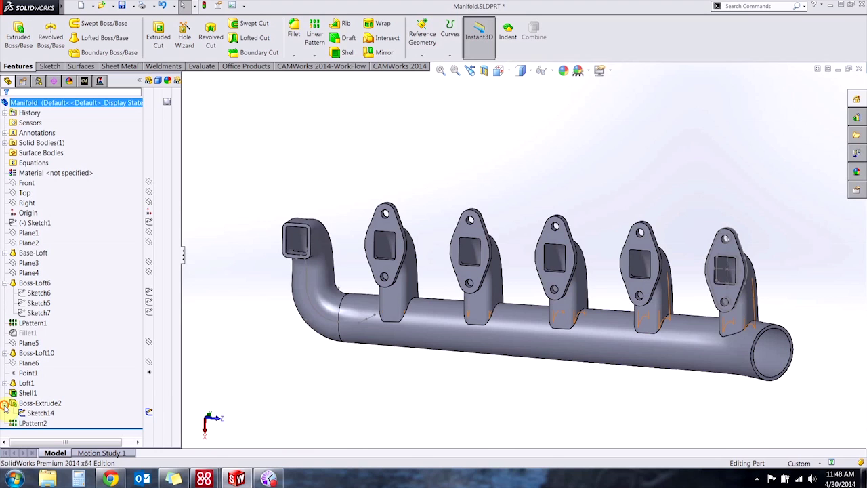
left_click(39, 412)
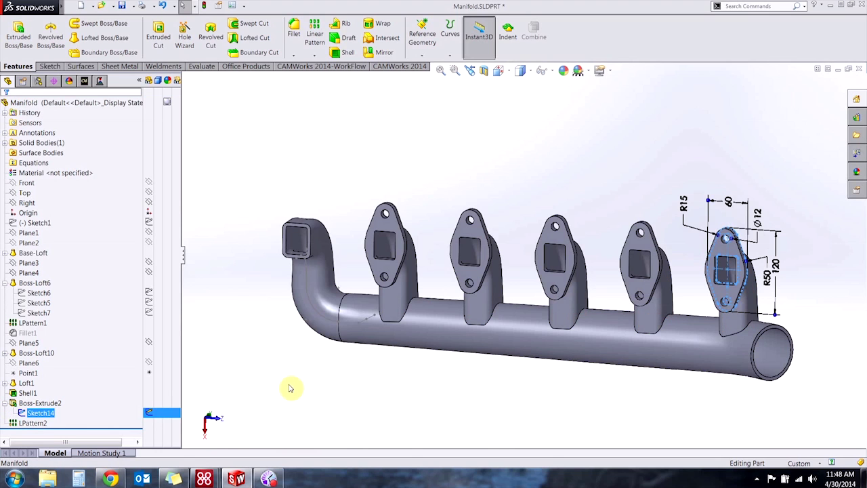
scroll(336, 238, "down", 3)
left_click(339, 242)
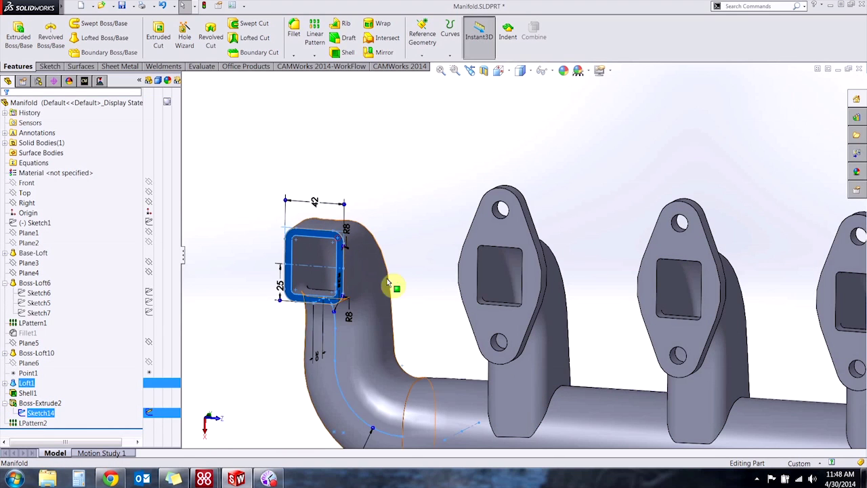
scroll(434, 298, "up", 4)
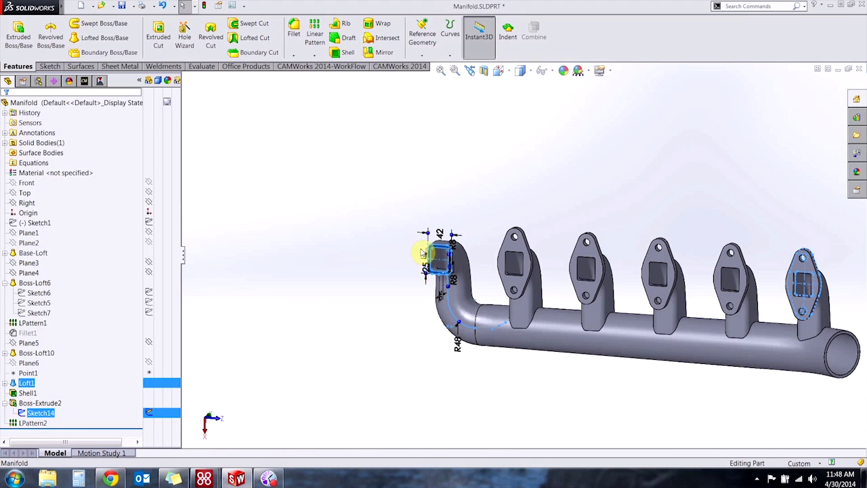
scroll(467, 245, "down", 3)
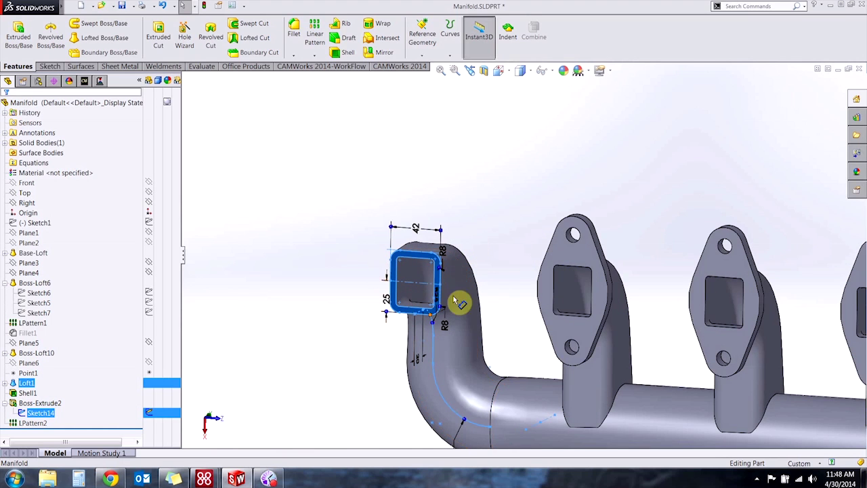
scroll(517, 305, "up", 3)
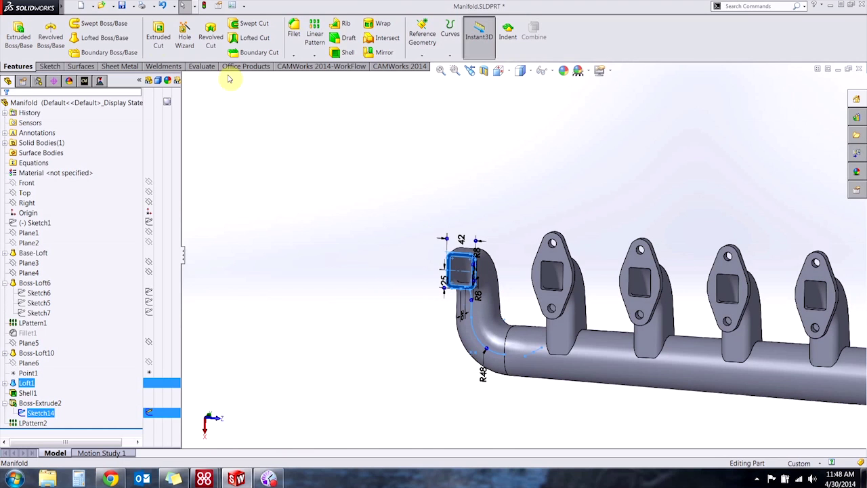
left_click(128, 6)
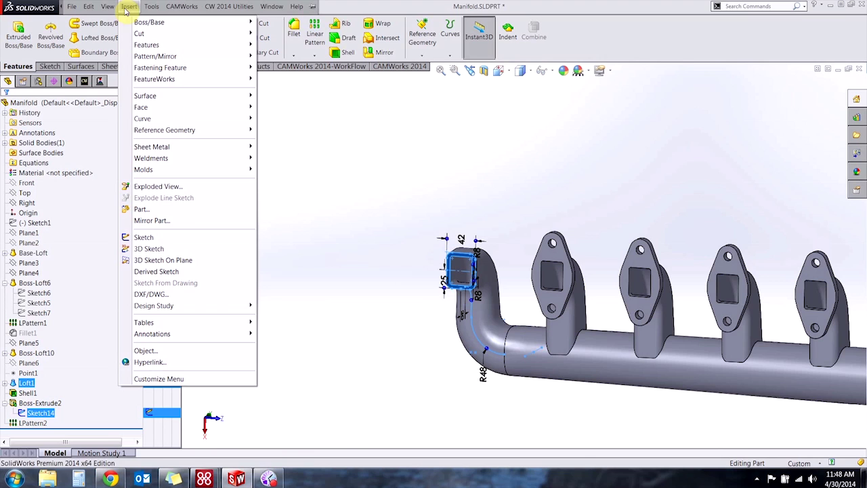
left_click(159, 271)
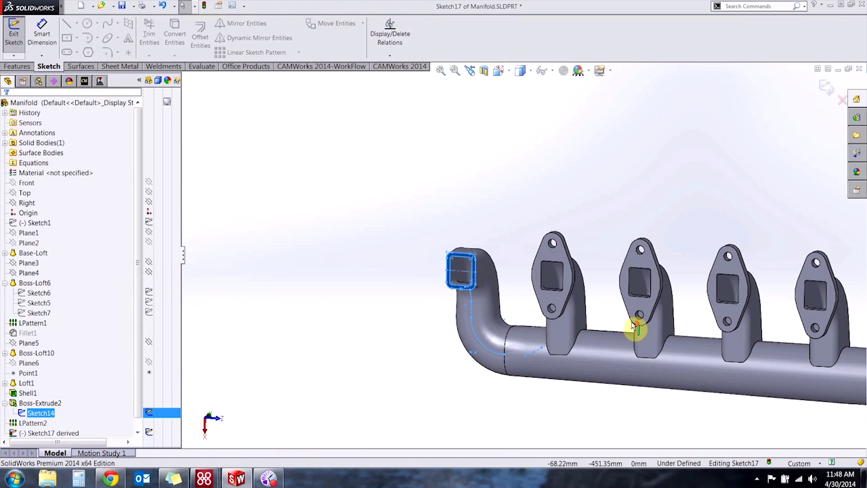
scroll(634, 328, "up", 3)
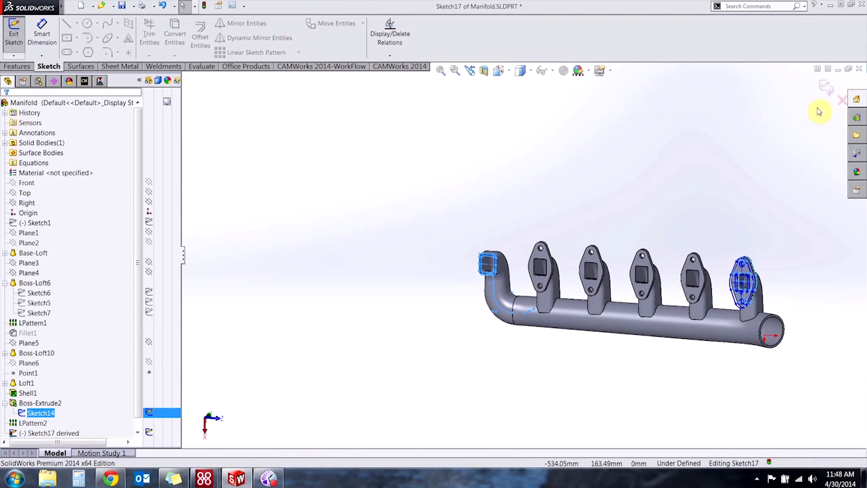
Step: Move the derived flange profile to the elbow and attach its lower point to the midpoint of the end face's lower edge
left_click(741, 299)
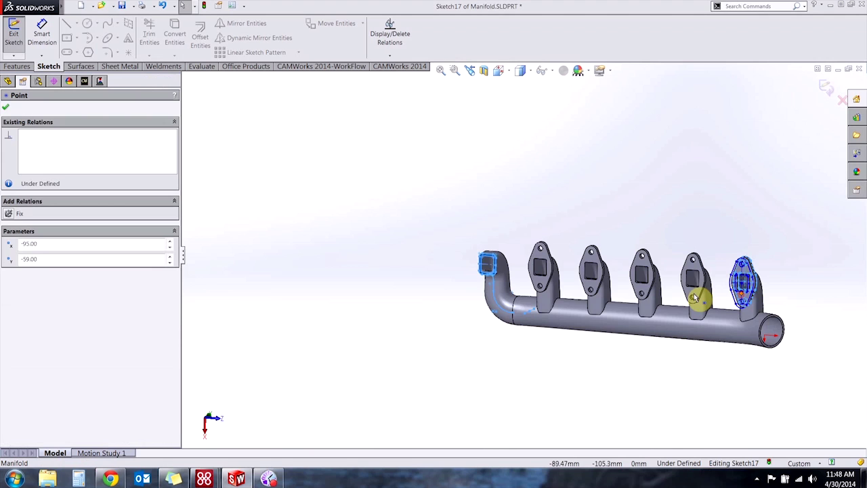
left_click_drag(696, 298, 460, 278)
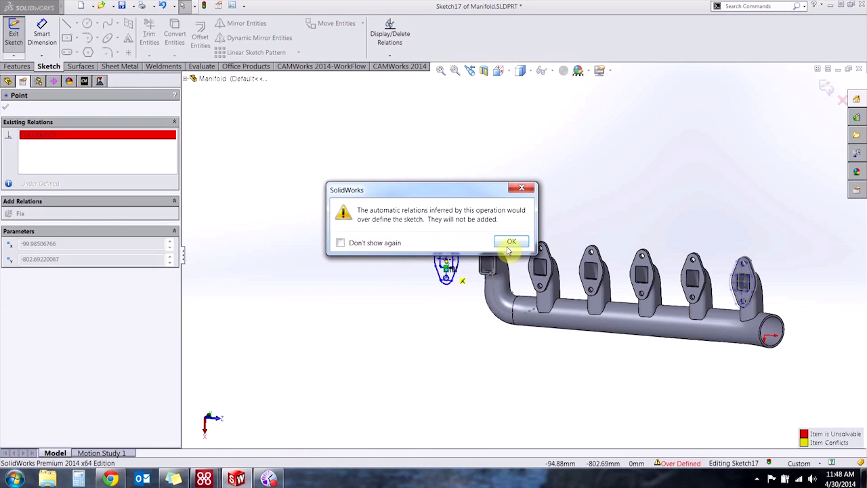
left_click(511, 242)
scroll(498, 263, "down", 5)
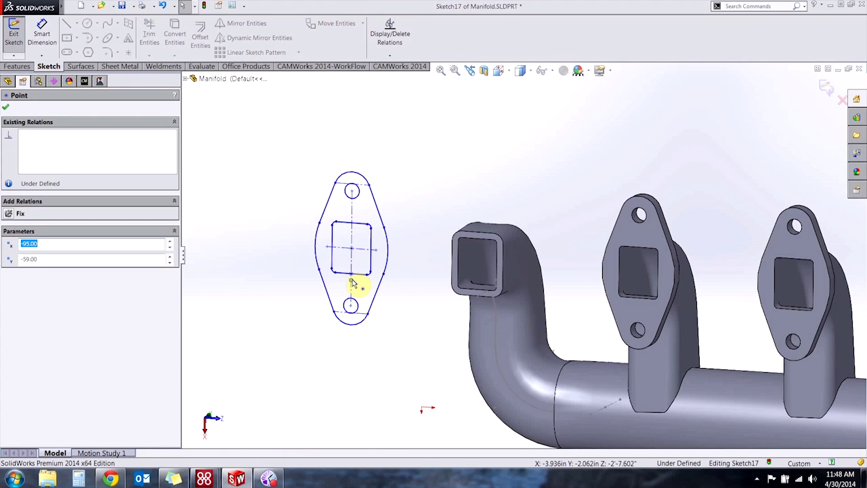
left_click_drag(352, 283, 477, 301)
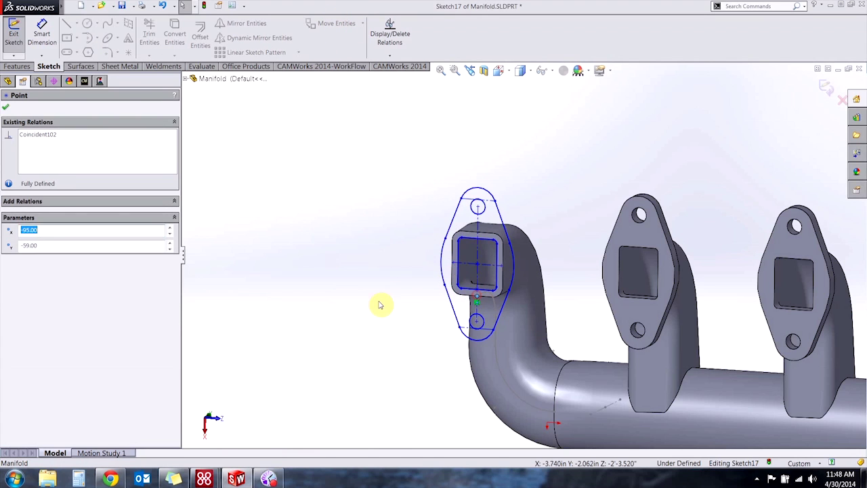
left_click(376, 296)
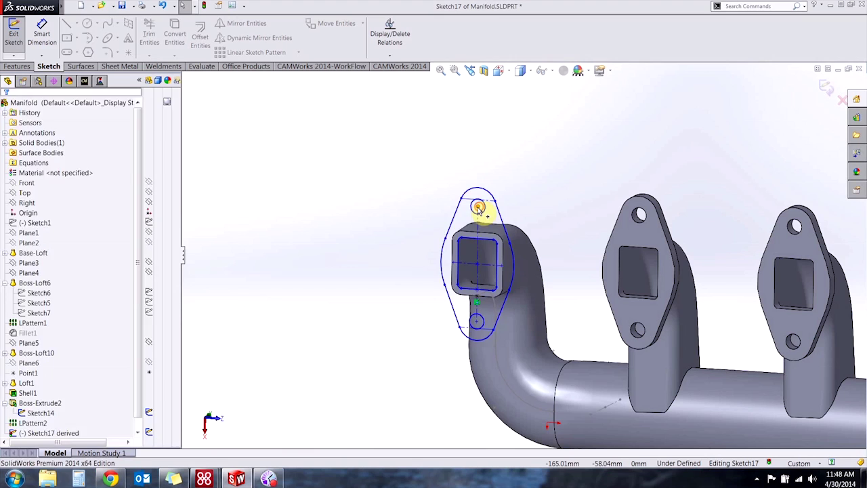
Step: Make the derived profile's vertical centerline parallel to the elbow end face's side edge and exit the sketch
mouse_move(478, 207)
left_mouse_down()
mouse_move(412, 229)
mouse_move(519, 229)
mouse_move(477, 203)
left_mouse_up()
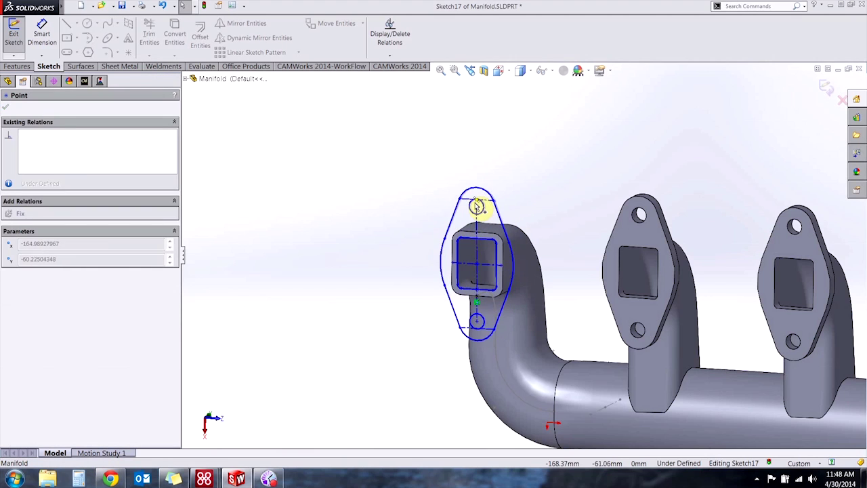
left_click(356, 229)
left_click(505, 255)
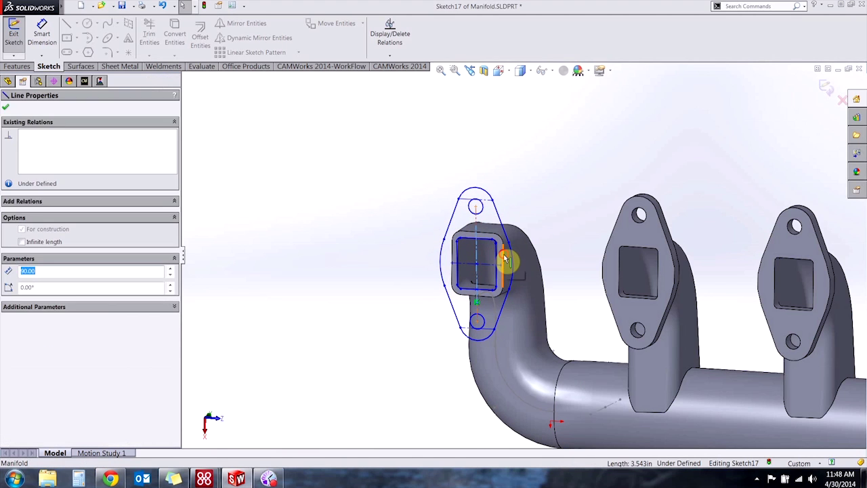
left_click(507, 258, "ctrl")
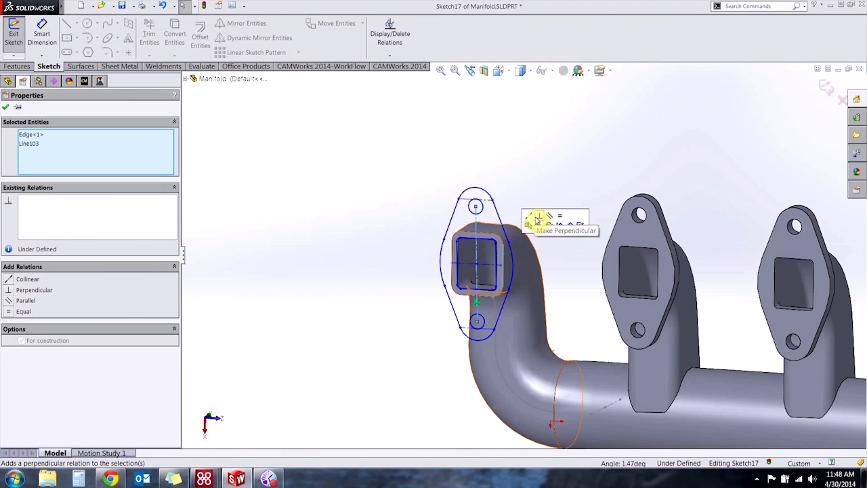
left_click(537, 220)
left_click(587, 209)
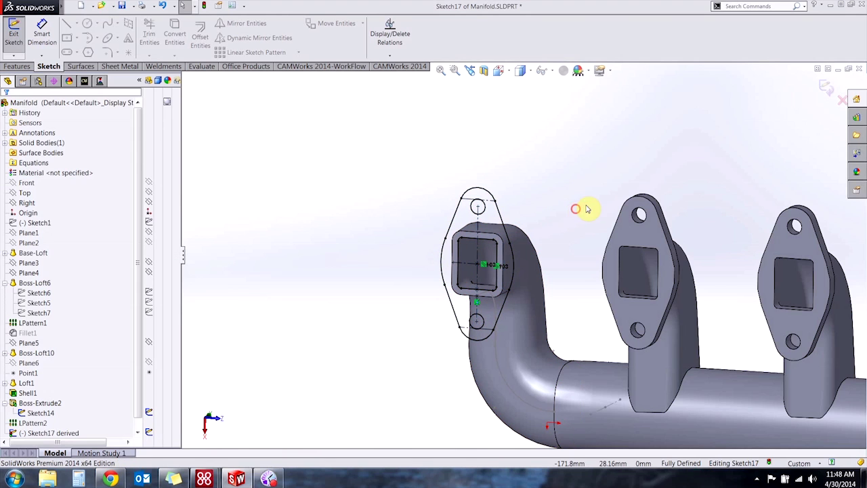
left_click(826, 92)
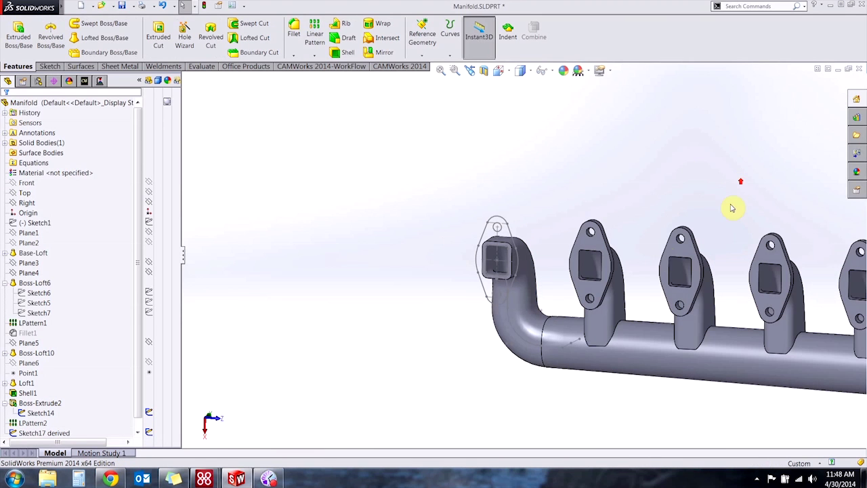
Step: Extrude the derived flange sketch Sketch17 as a 10 mm blind boss merged with the manifold
left_click(44, 432)
key("s")
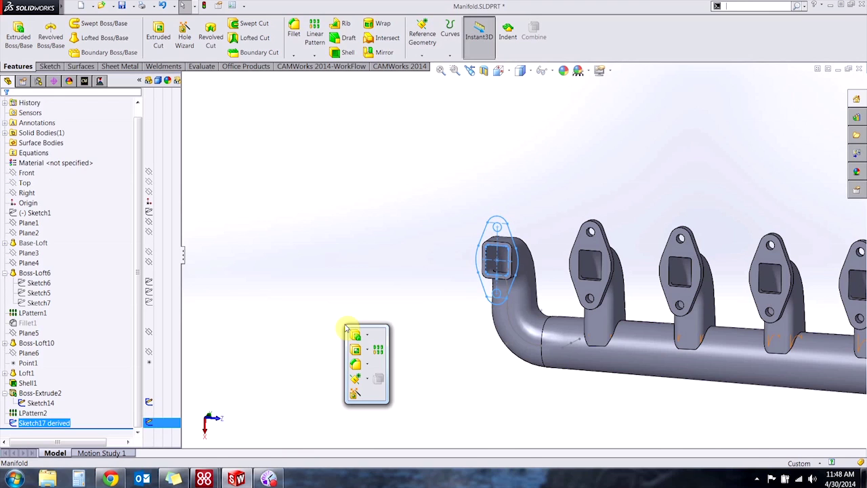
left_click(355, 339)
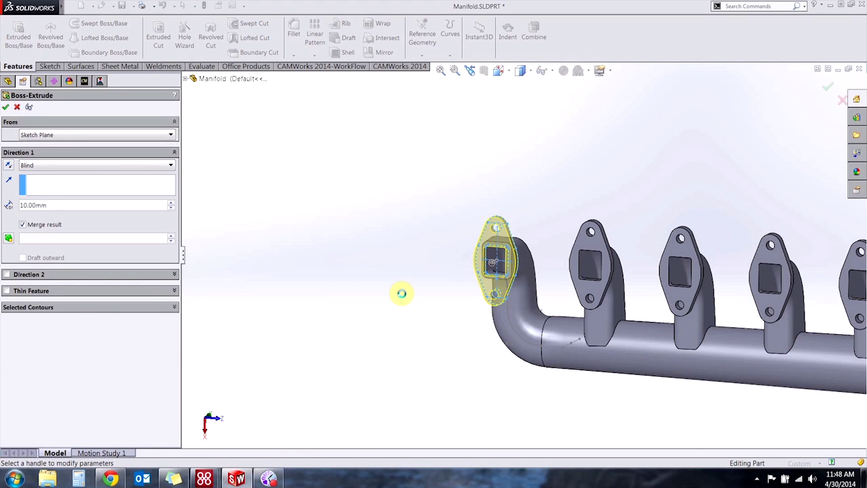
key("Return")
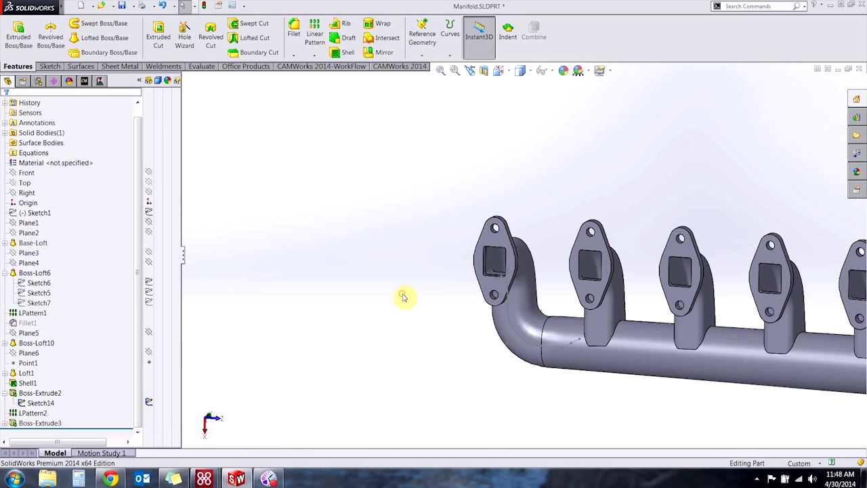
Step: Edit the original flange profile Sketch14 and set its overall height to 130 mm
scroll(706, 331, "up", 2)
middle_click_drag(694, 271, 455, 292, "ctrl")
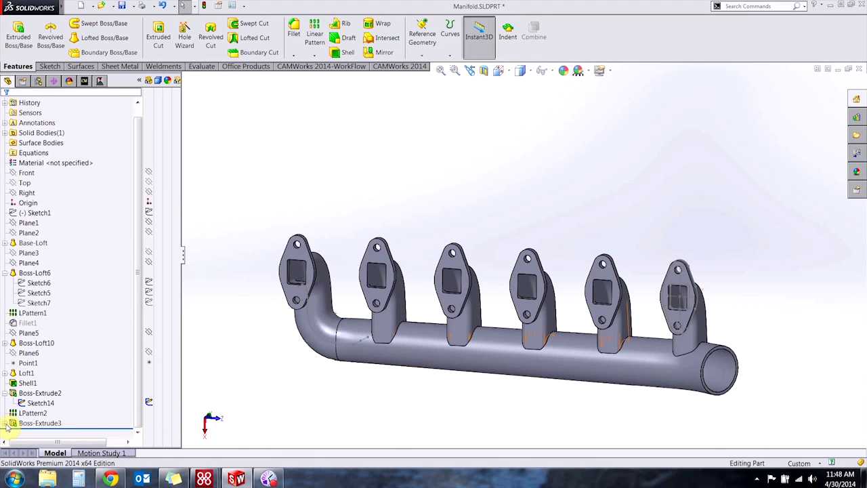
left_click(41, 402)
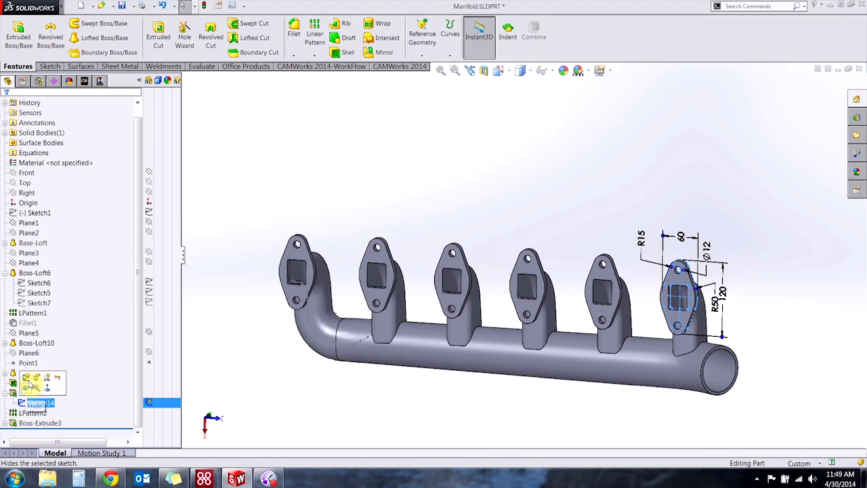
double_click(730, 298)
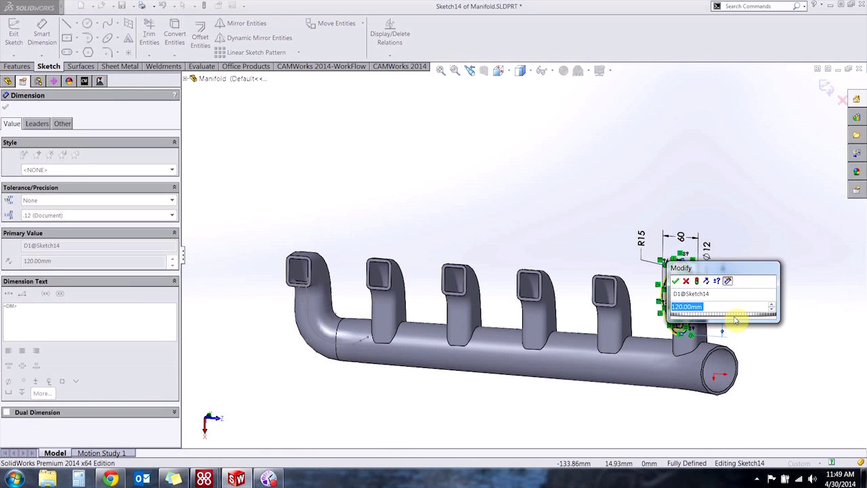
type("1")
left_click(737, 332)
key("Return")
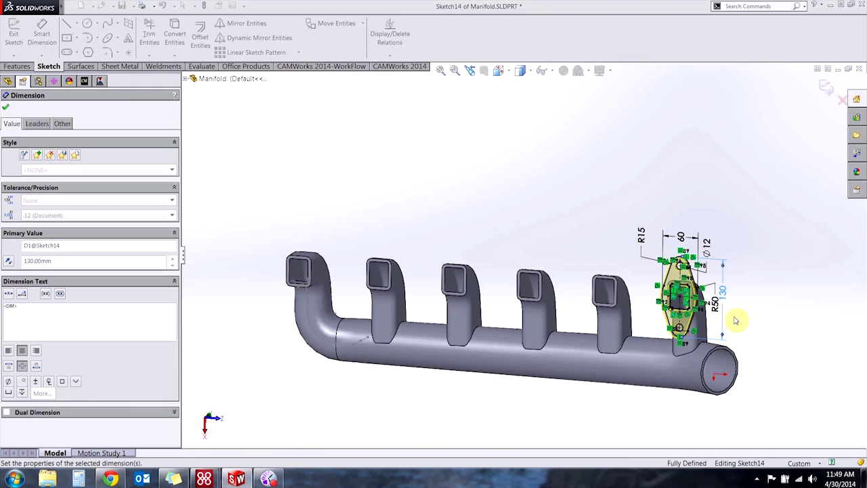
Step: Set the flange profile's width to 75 mm and exit the sketch to rebuild all flanges
double_click(682, 237)
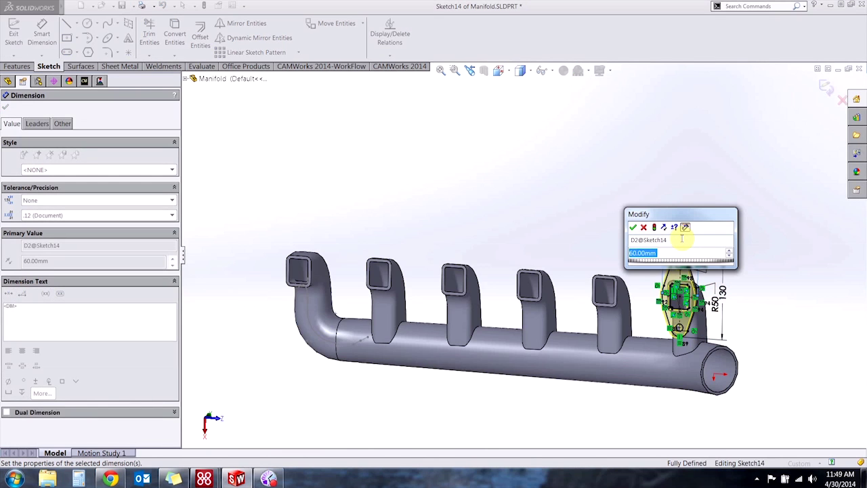
type("75")
key("Return")
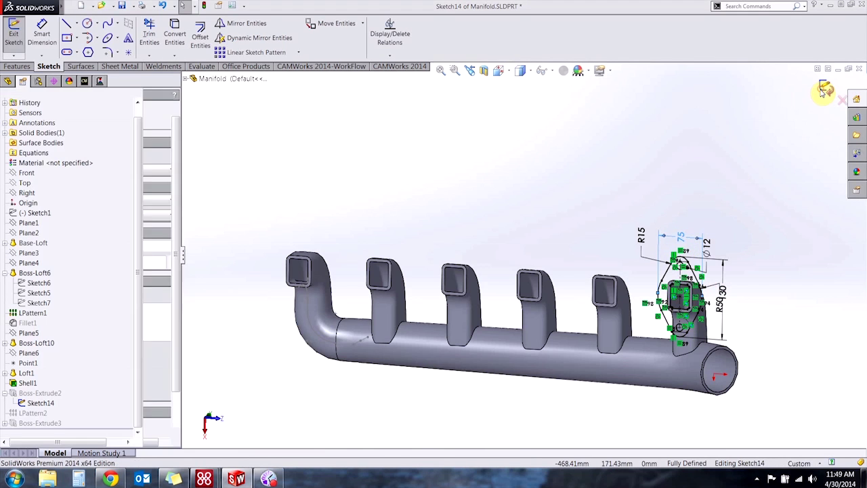
left_click(825, 91)
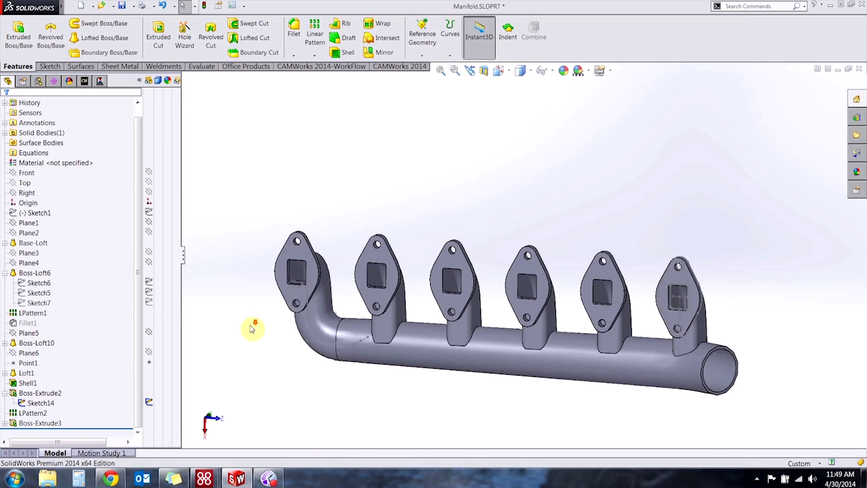
Step: Underive Sketch17 beneath the elbow flange's extrusion to break its link to Sketch14, and rebuild the model
scroll(252, 327, "down", 3)
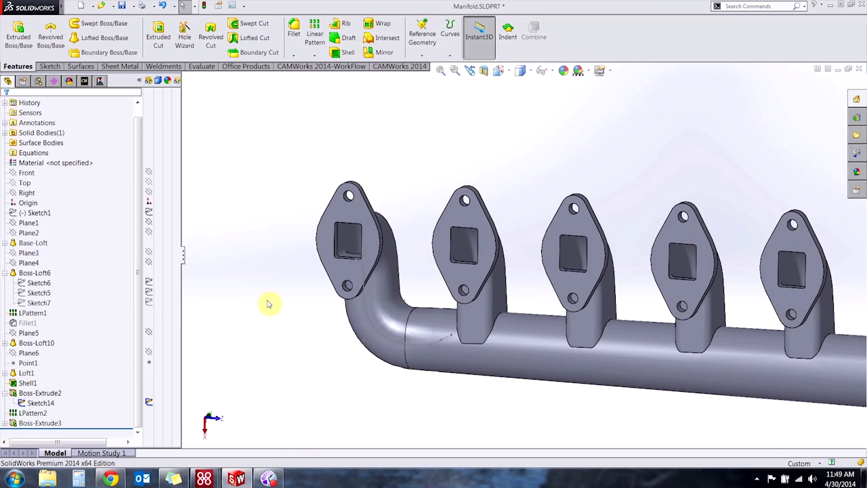
left_click(4, 422)
left_click(30, 424)
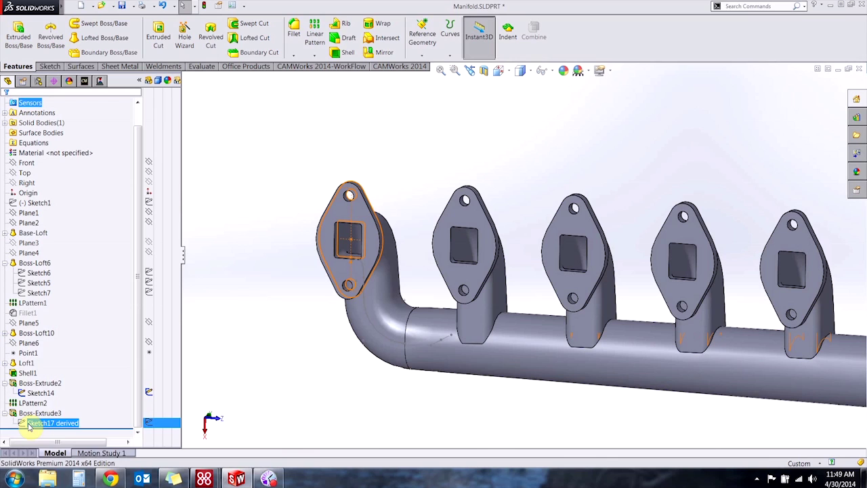
right_click(29, 426)
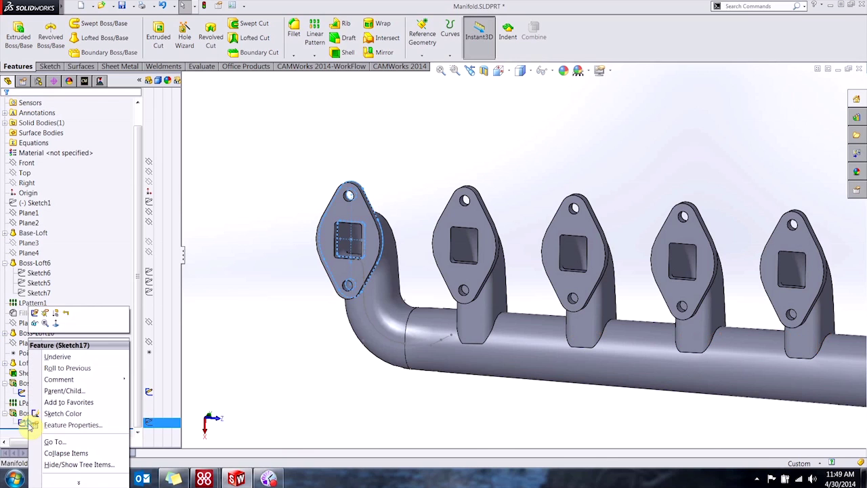
left_click(57, 356)
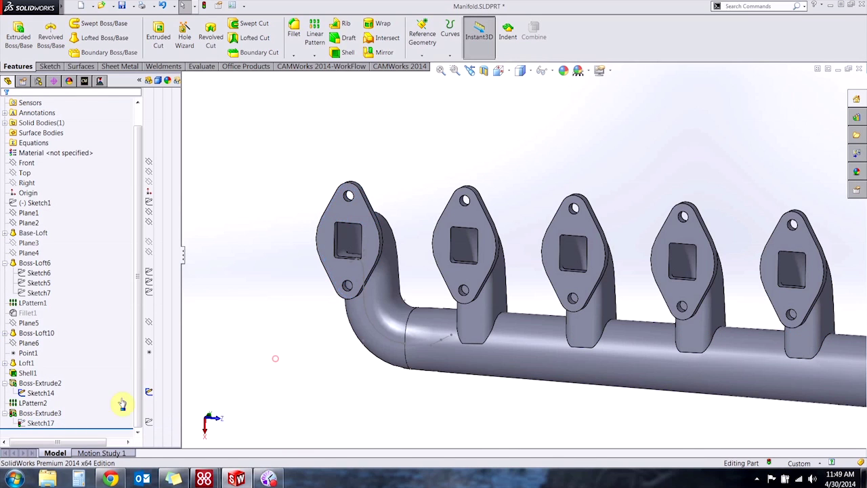
left_click(161, 393)
key("ctrl+q")
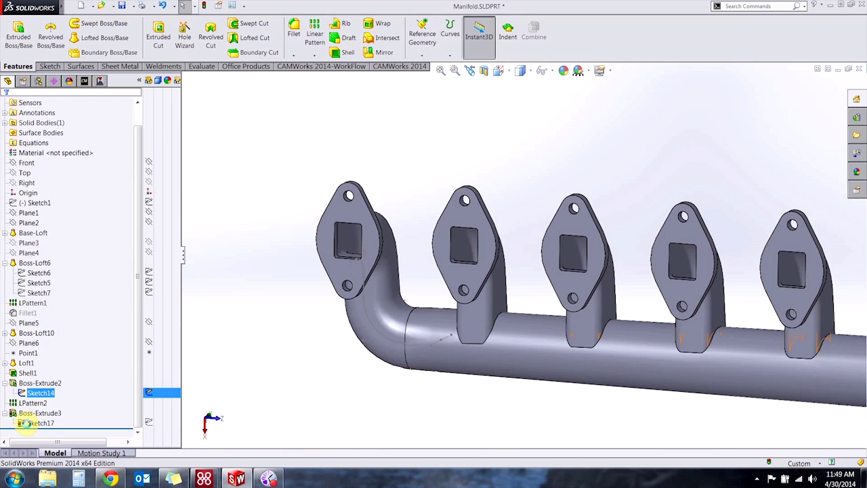
Step: Open the underived Sketch17 to inspect its geometry and relations, exit it, and view the whole manifold
left_click(31, 423)
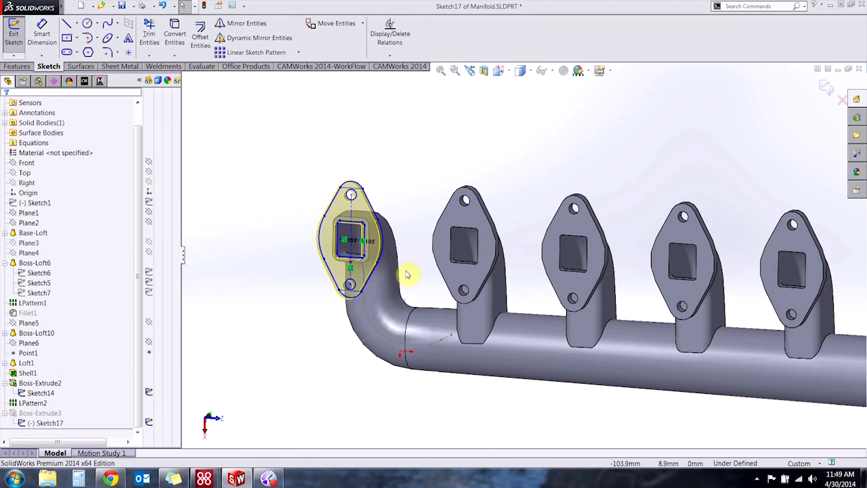
left_click(827, 88)
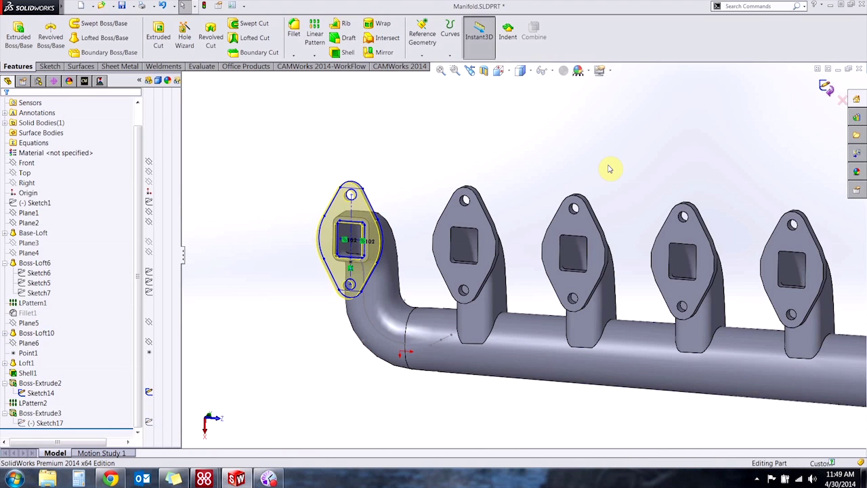
key("f")
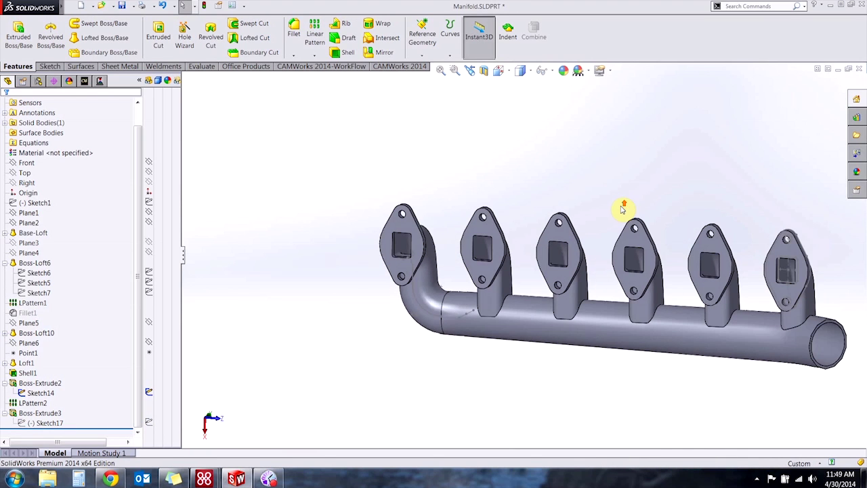
middle_click_drag(606, 203, 519, 192, "ctrl")
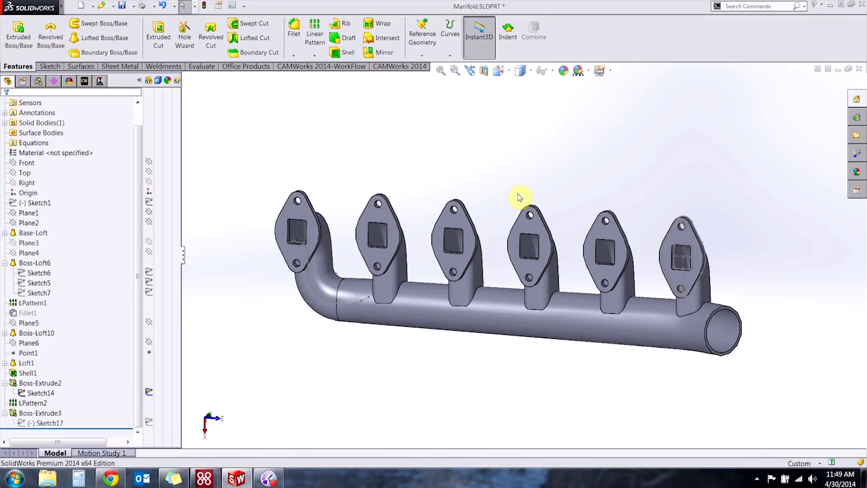